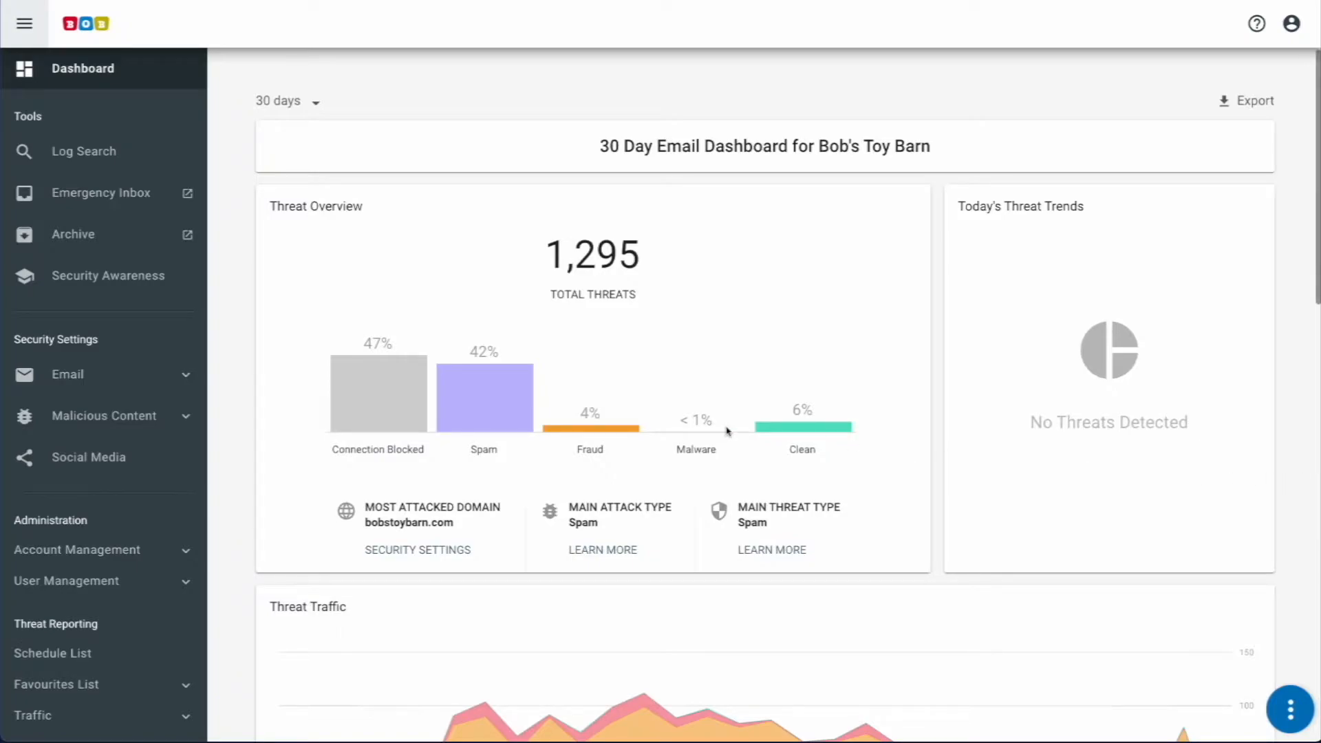
Step: From the Users list, add an End User with the user's first name, surname and bobstoybarn.com e-mail
{"action": "left_click", "coordinate": [57, 583]}
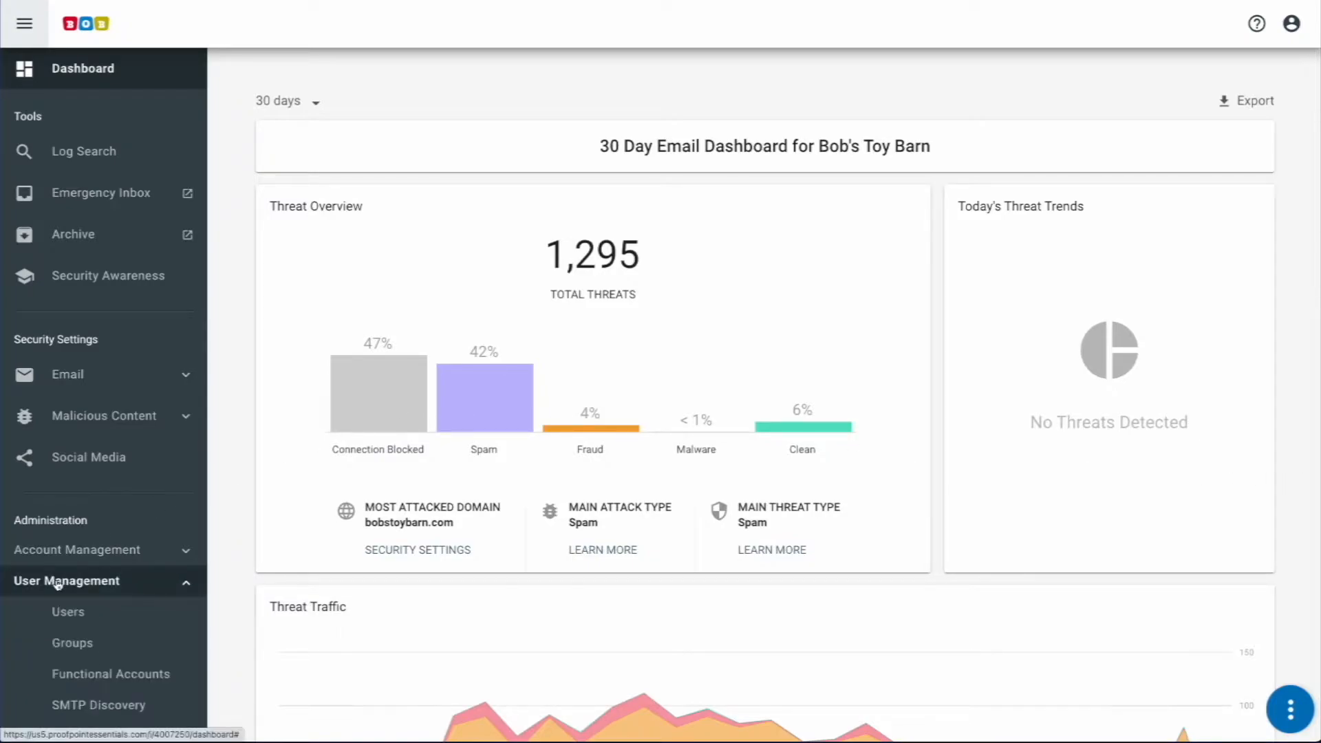
{"action": "left_click", "coordinate": [66, 613]}
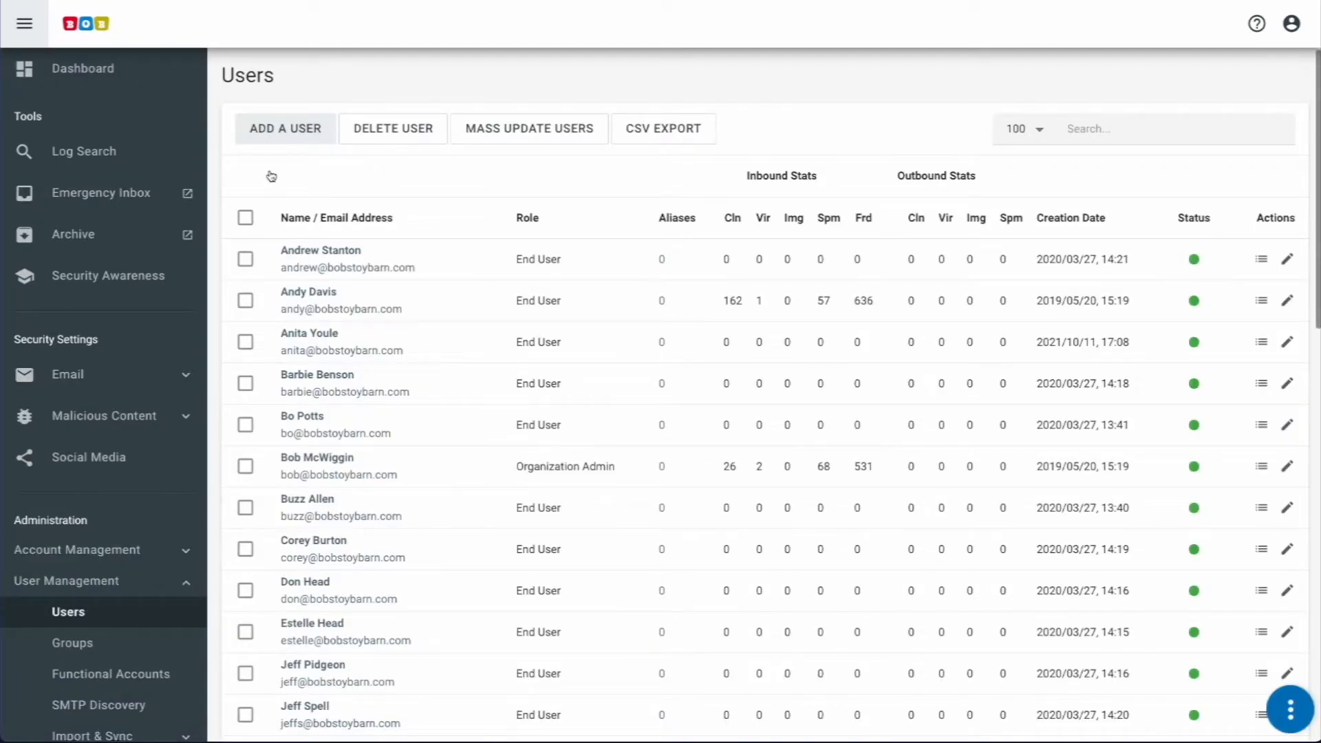
{"action": "left_click", "coordinate": [279, 135]}
{"action": "left_click", "coordinate": [313, 165]}
{"action": "key", "text": "Tab"}
{"action": "key", "text": "Tab"}
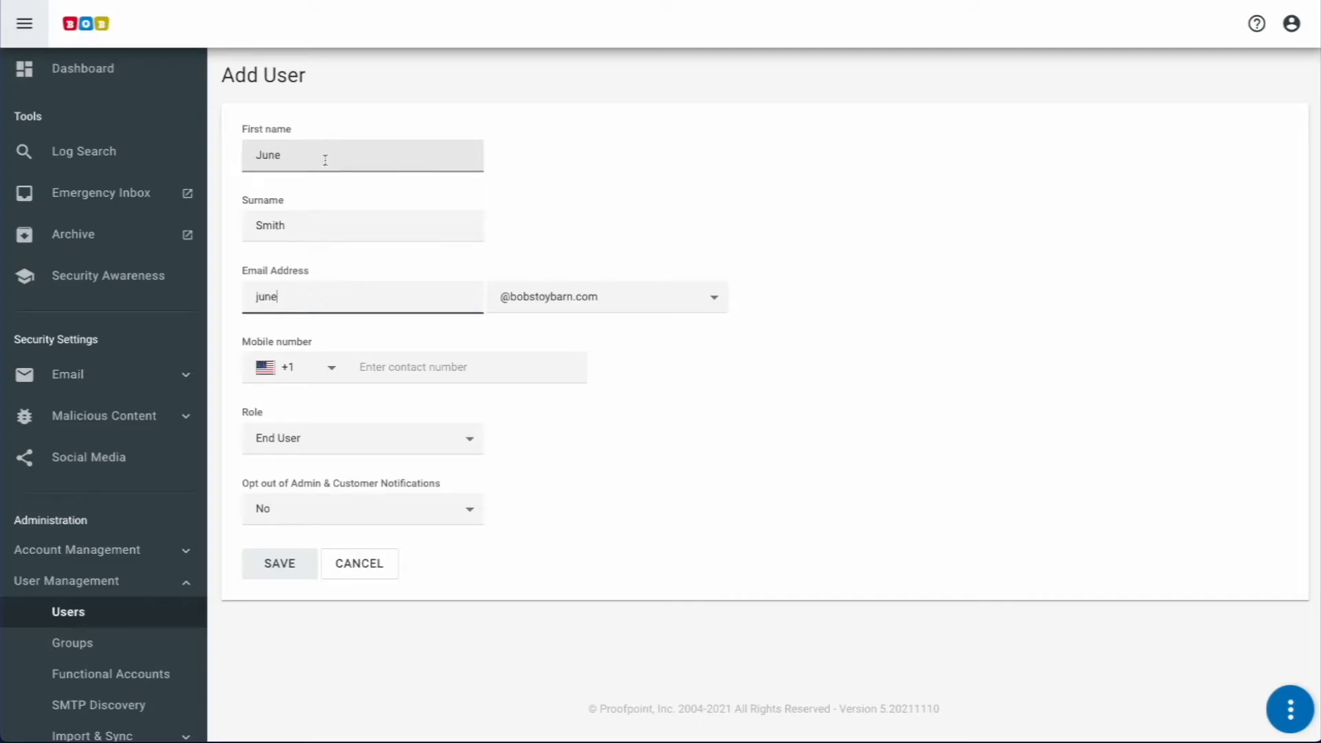
{"action": "left_click", "coordinate": [295, 449]}
{"action": "left_click", "coordinate": [295, 442]}
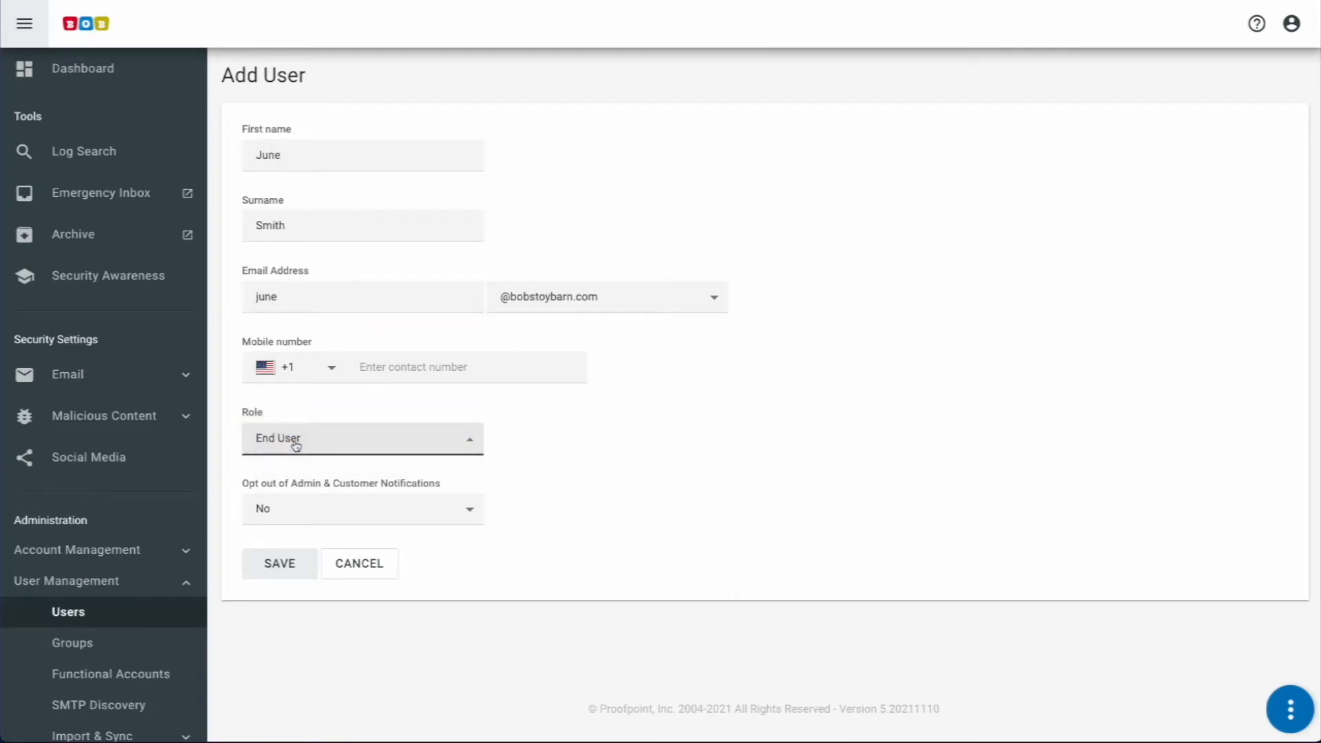
{"action": "left_click", "coordinate": [287, 563]}
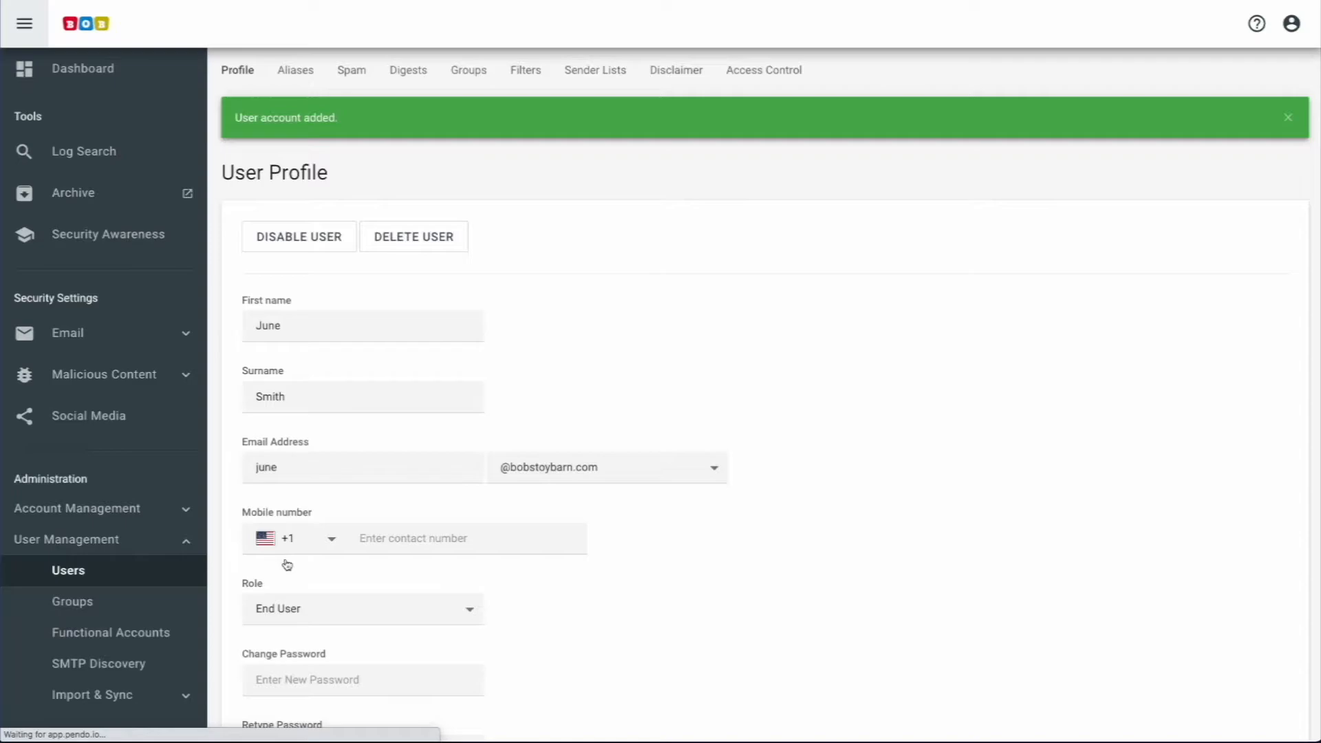
Step: On Import & Sync > CSV Import, keep End User as default role and choose users.csv
{"action": "left_click", "coordinate": [83, 569]}
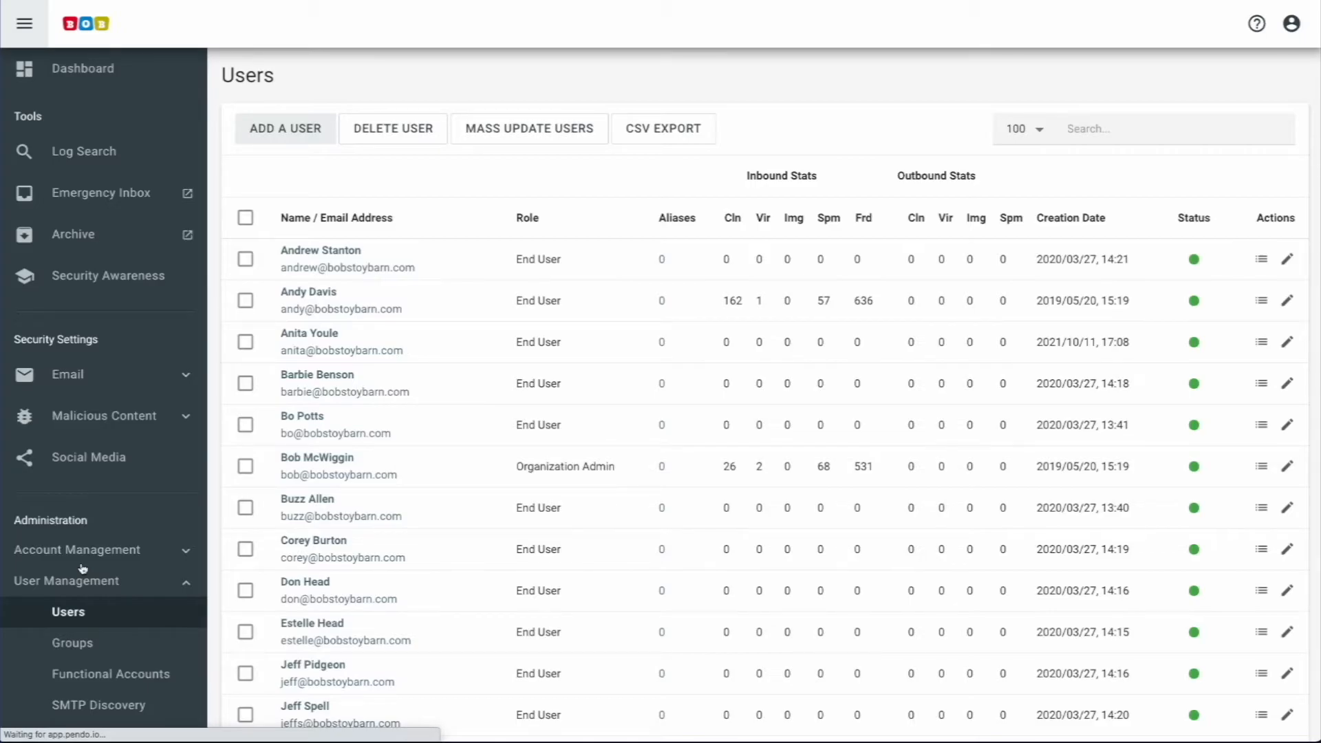
{"action": "scroll", "coordinate": [82, 569], "scroll_direction": "down", "scroll_amount": 2}
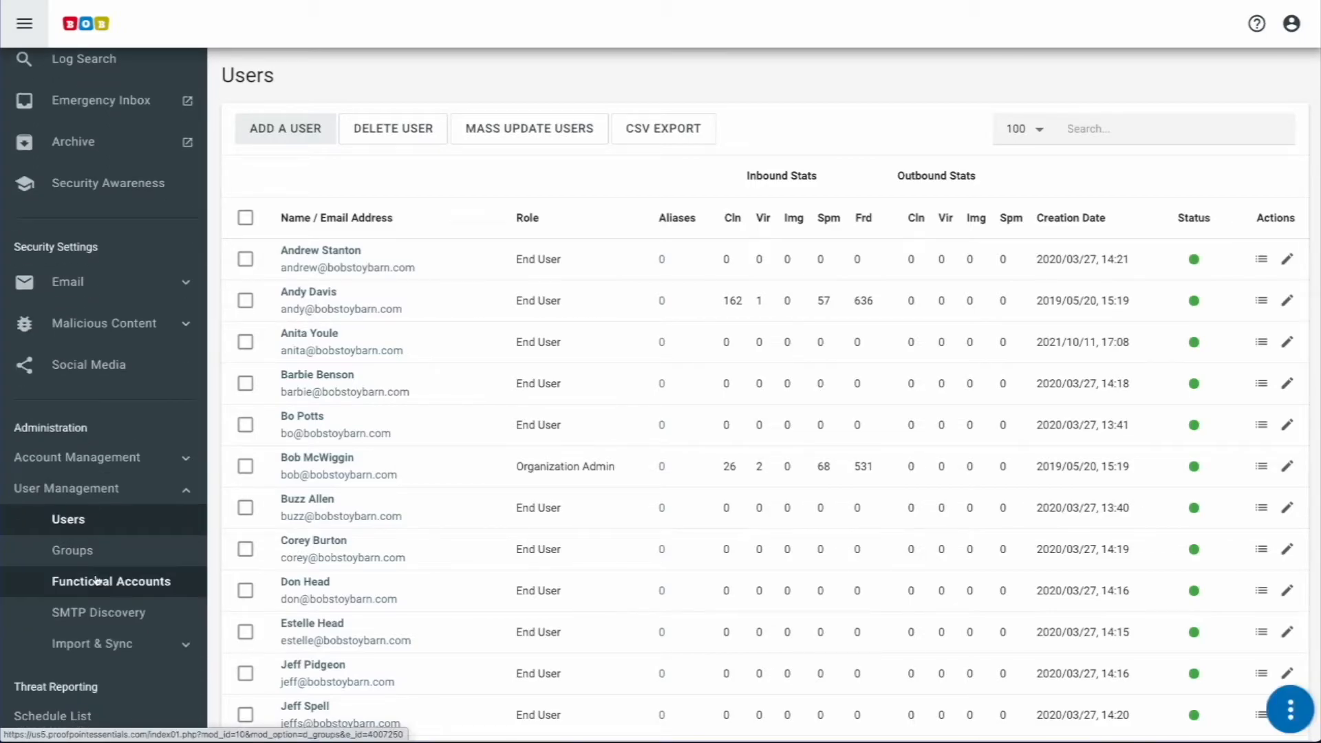
{"action": "left_click", "coordinate": [89, 647]}
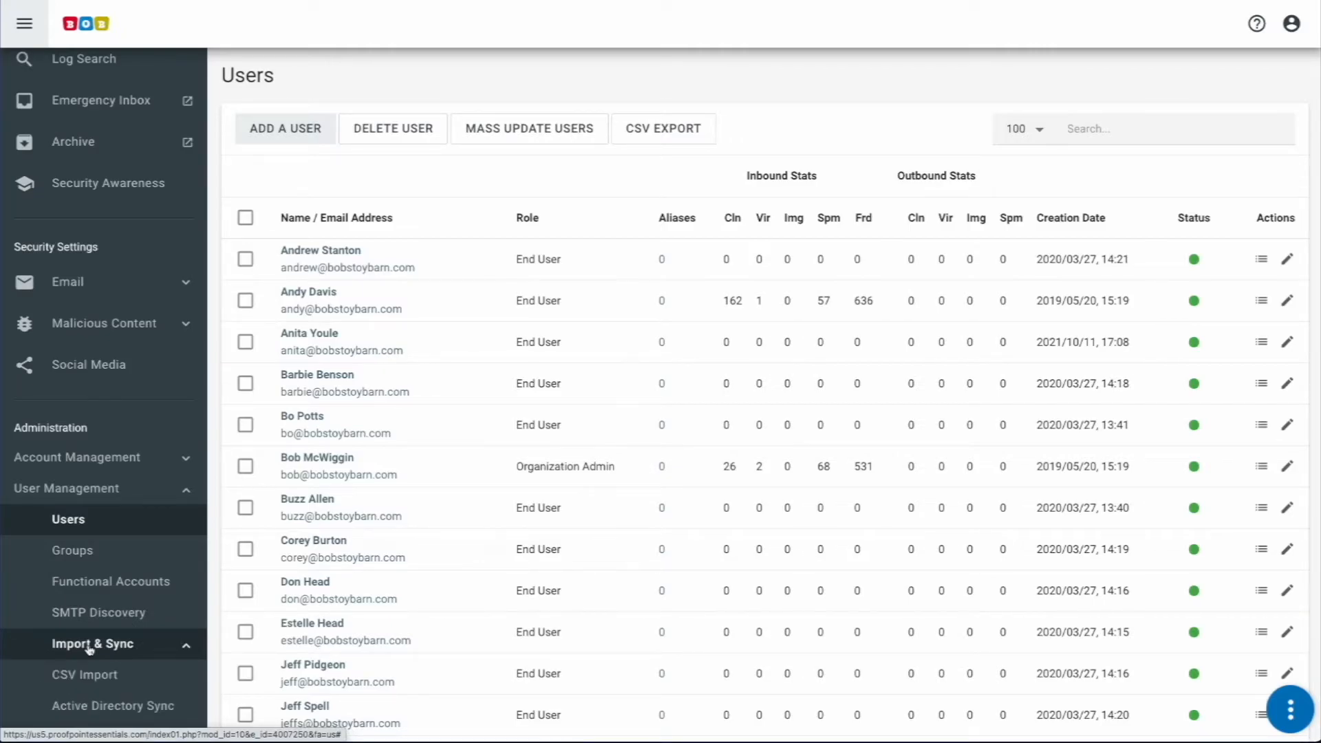
{"action": "scroll", "coordinate": [89, 647], "scroll_direction": "down", "scroll_amount": 2}
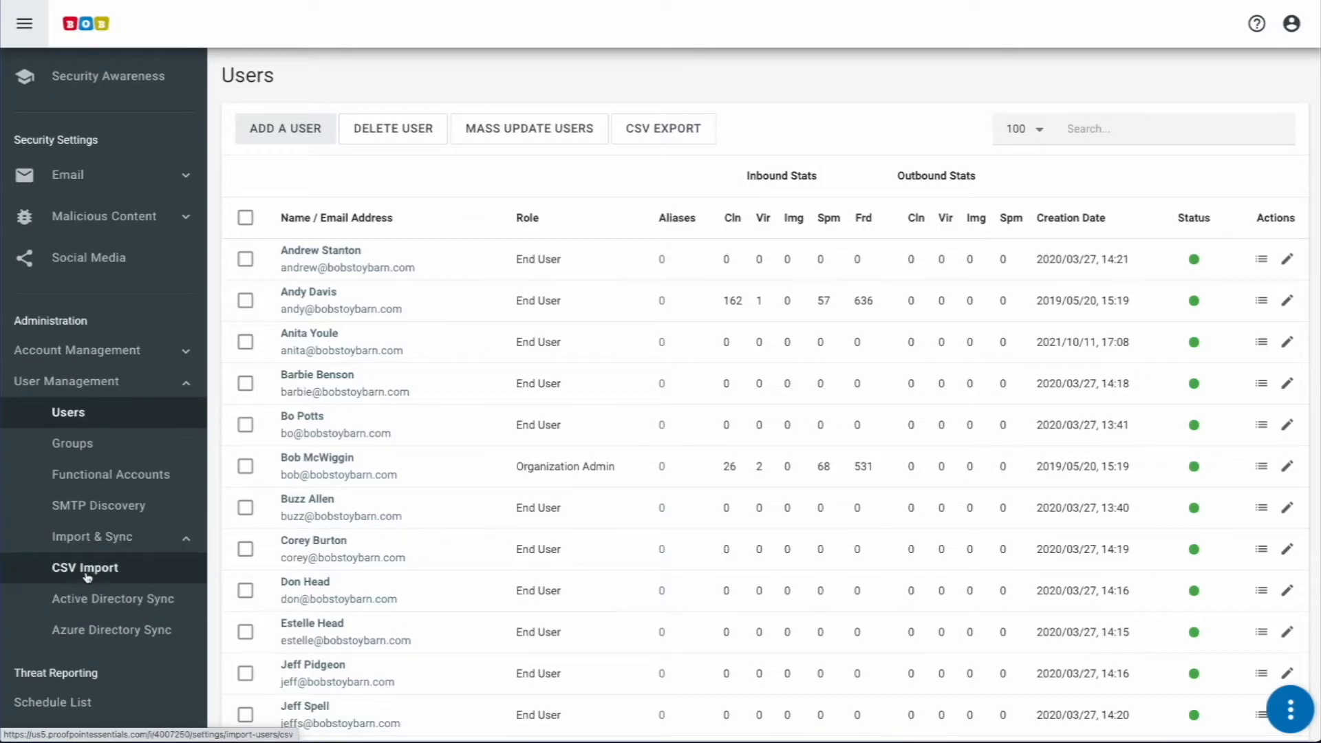
{"action": "left_click", "coordinate": [87, 575]}
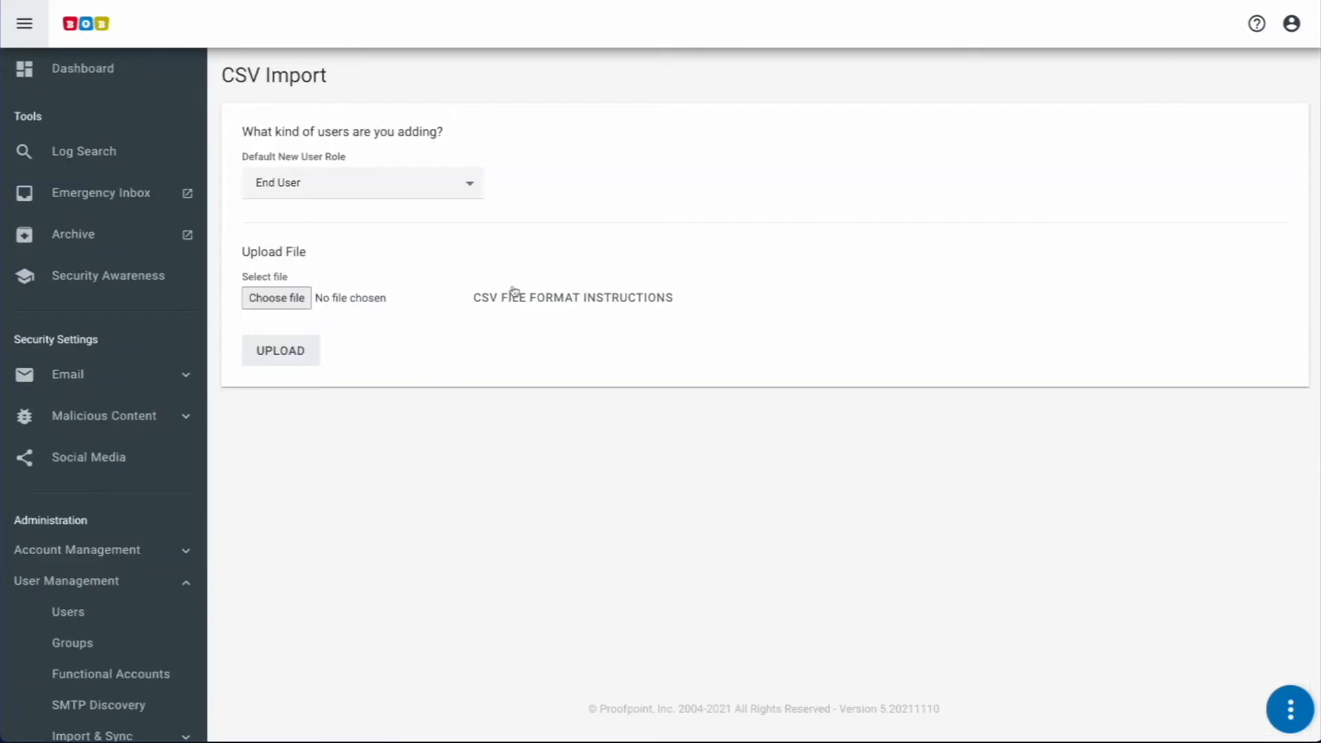
{"action": "left_click", "coordinate": [515, 296]}
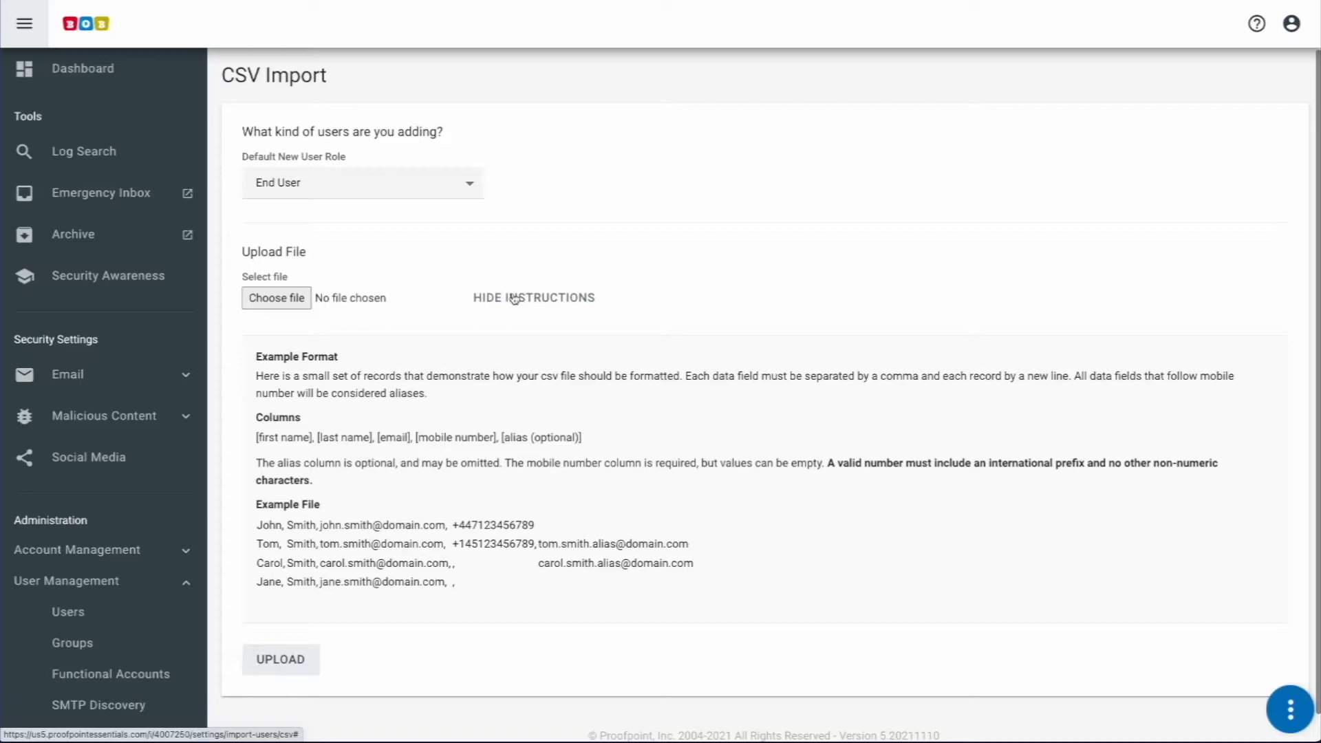
{"action": "left_click", "coordinate": [515, 297]}
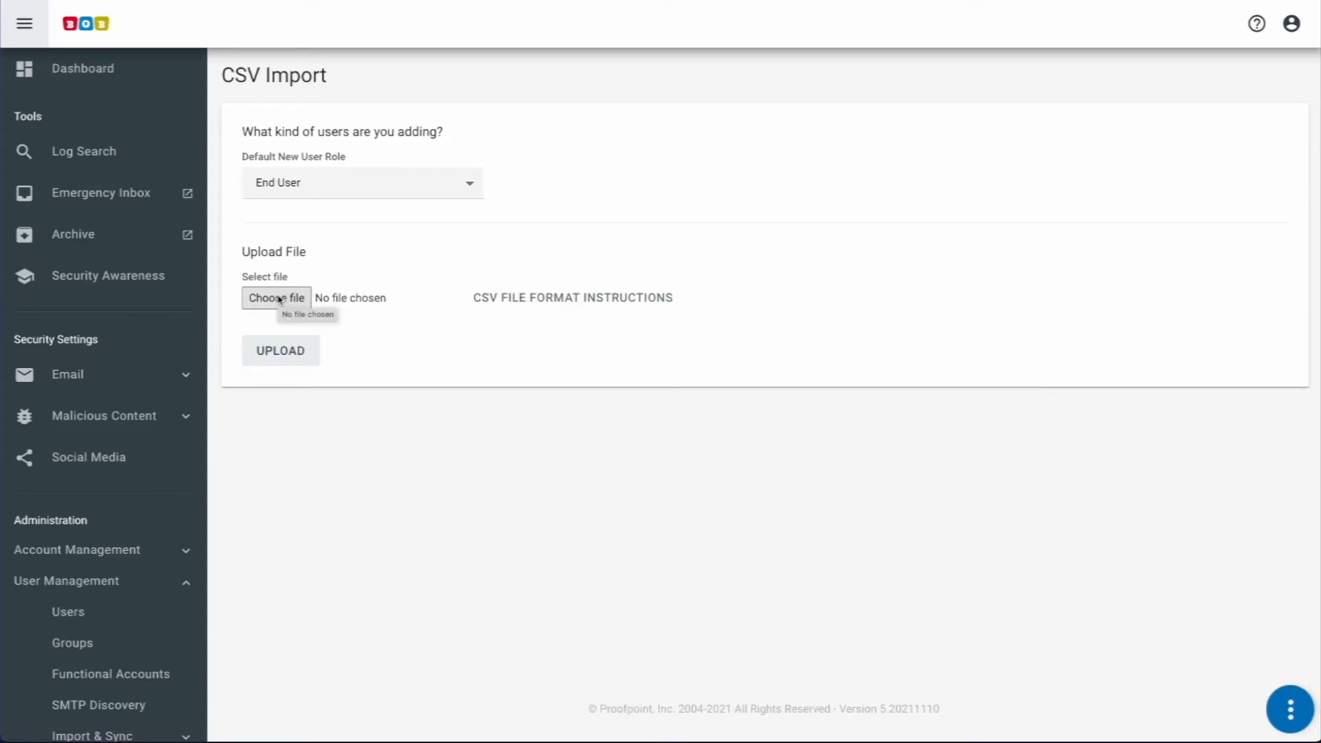
{"action": "left_click", "coordinate": [285, 185]}
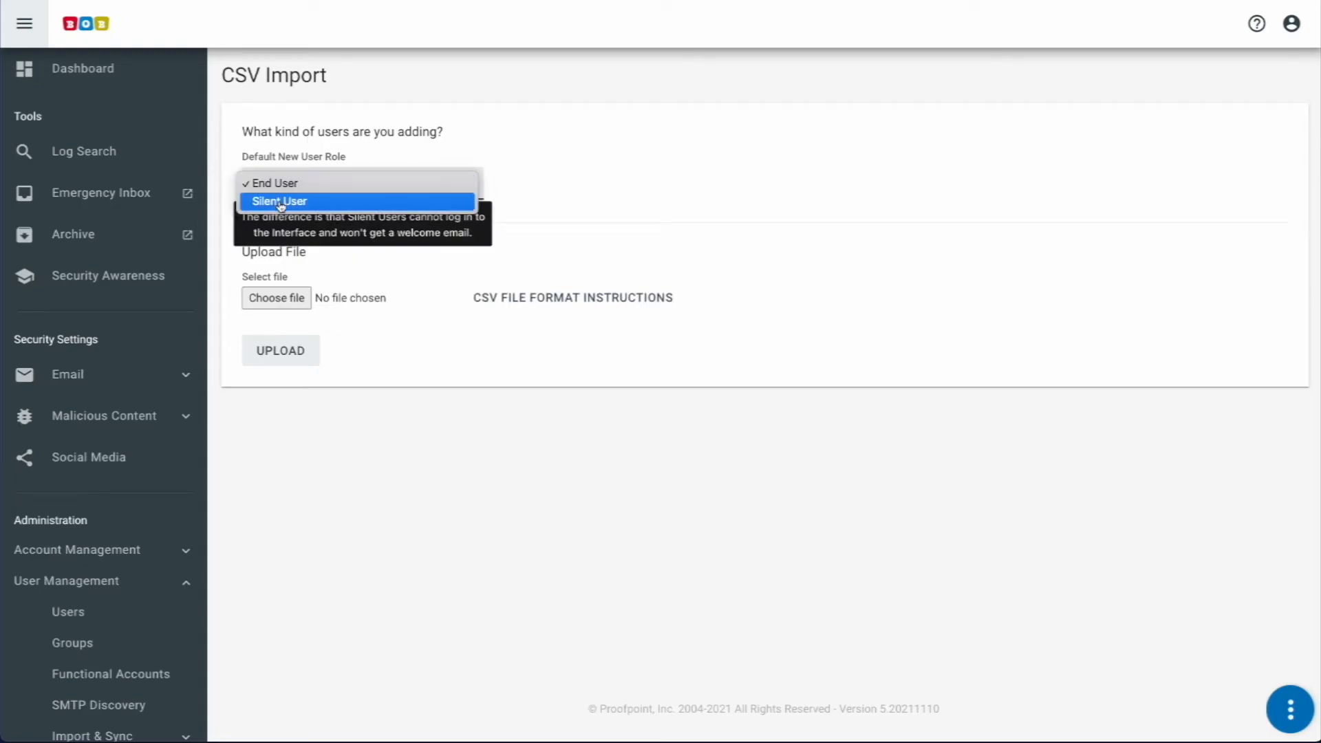
{"action": "left_click", "coordinate": [280, 184]}
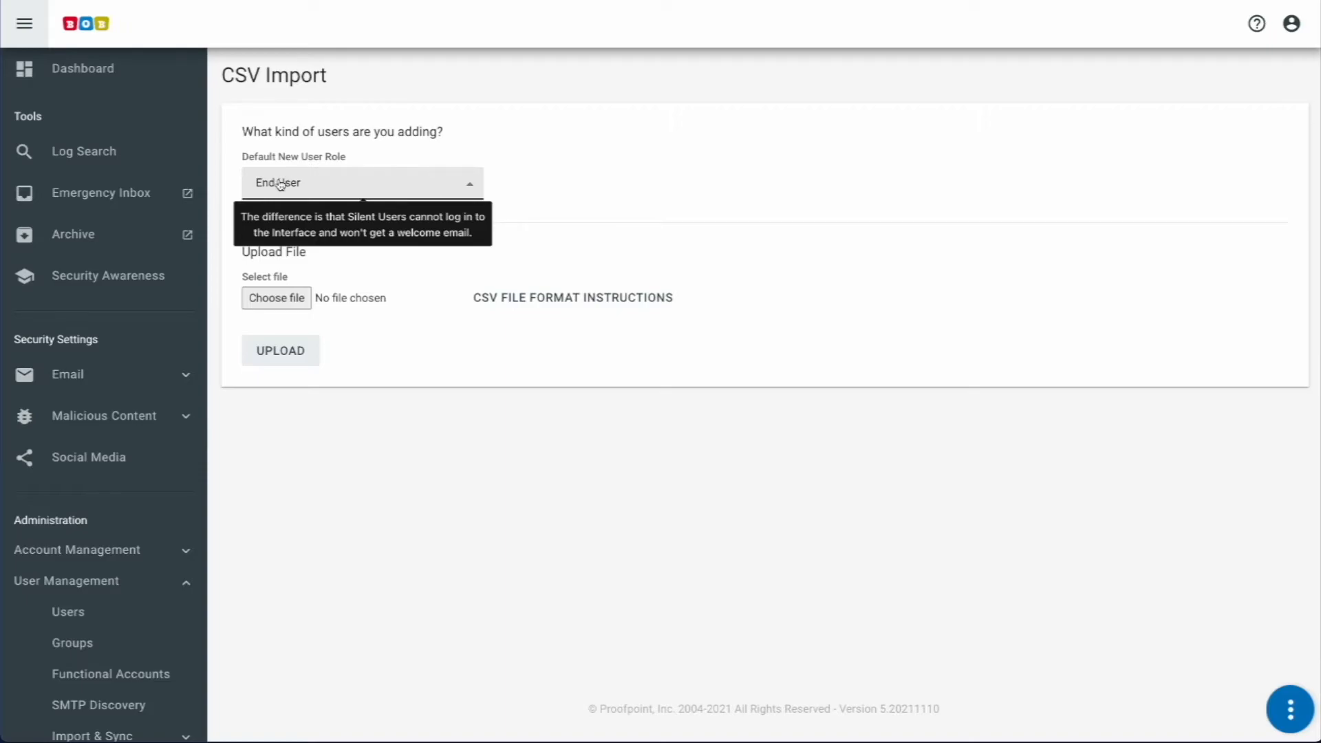
{"action": "left_click", "coordinate": [280, 300]}
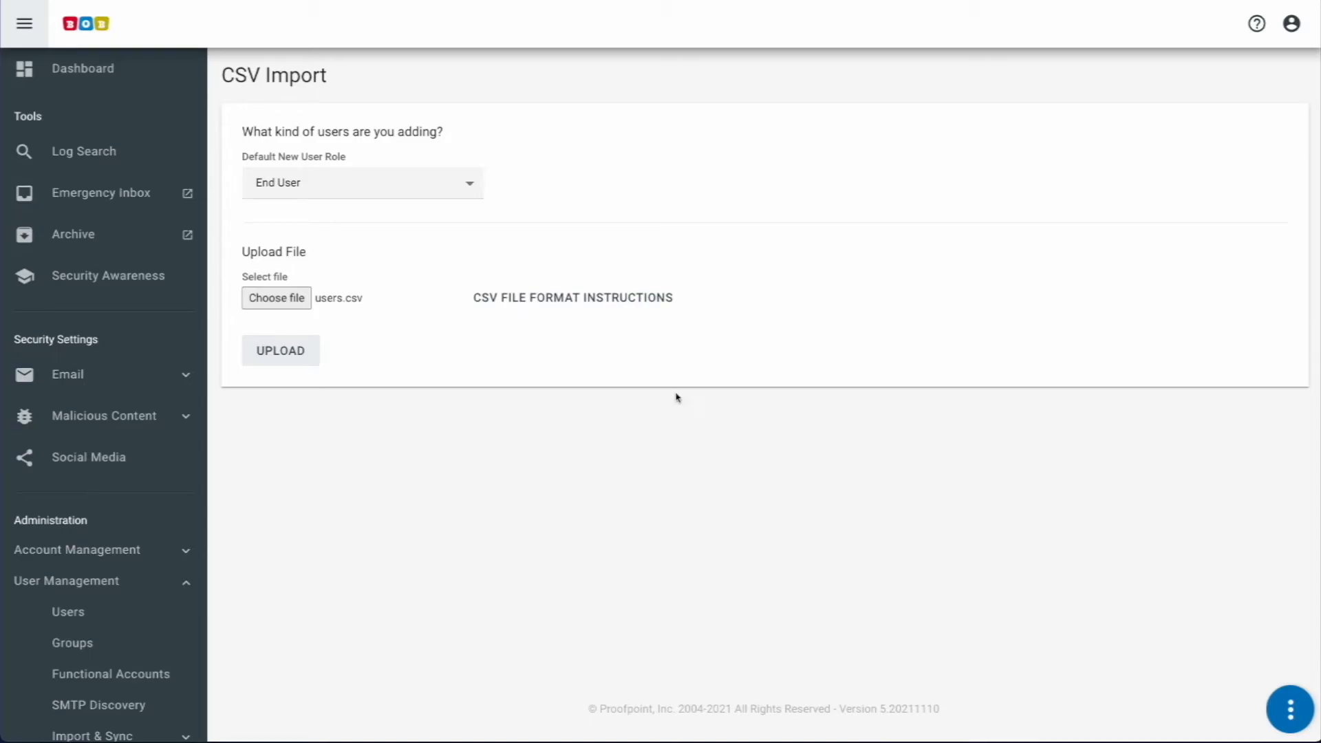
Step: Upload users.csv, review the 2 successful imports in the report, and close it
{"action": "left_click", "coordinate": [277, 352]}
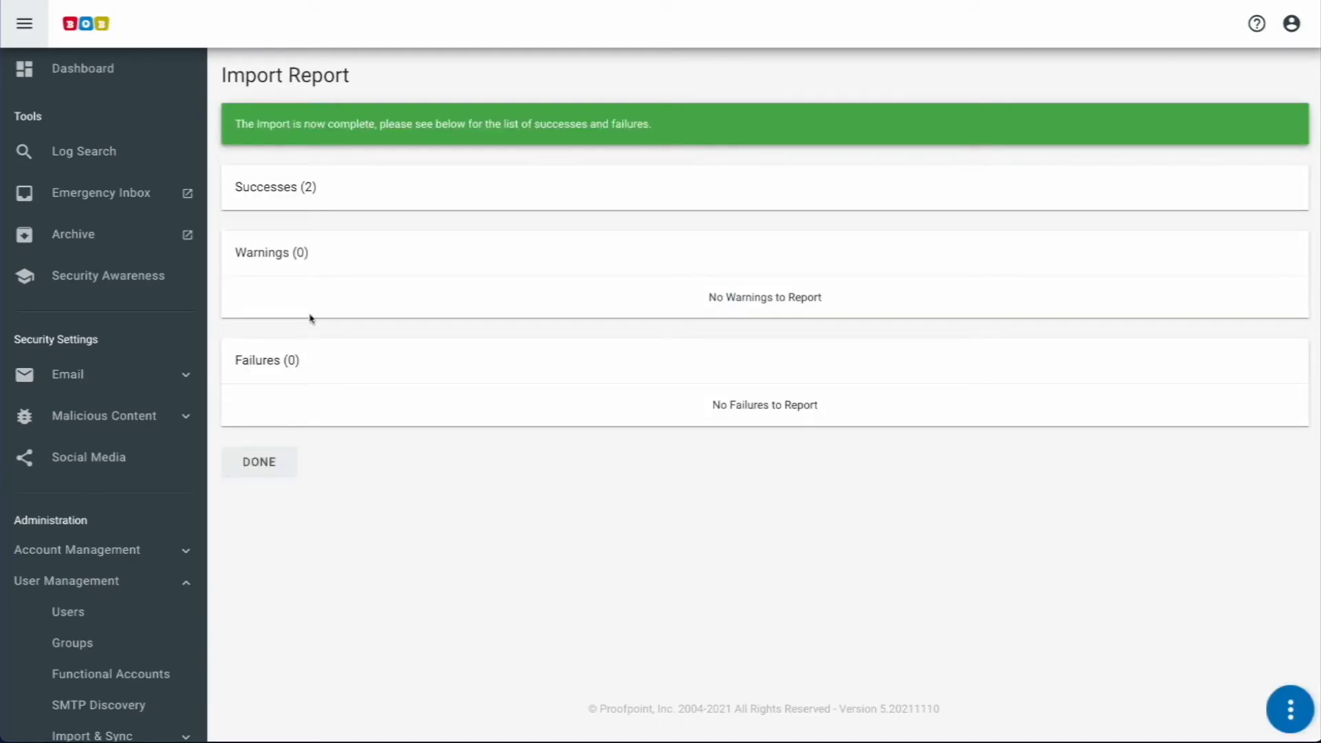
{"action": "left_click", "coordinate": [278, 188]}
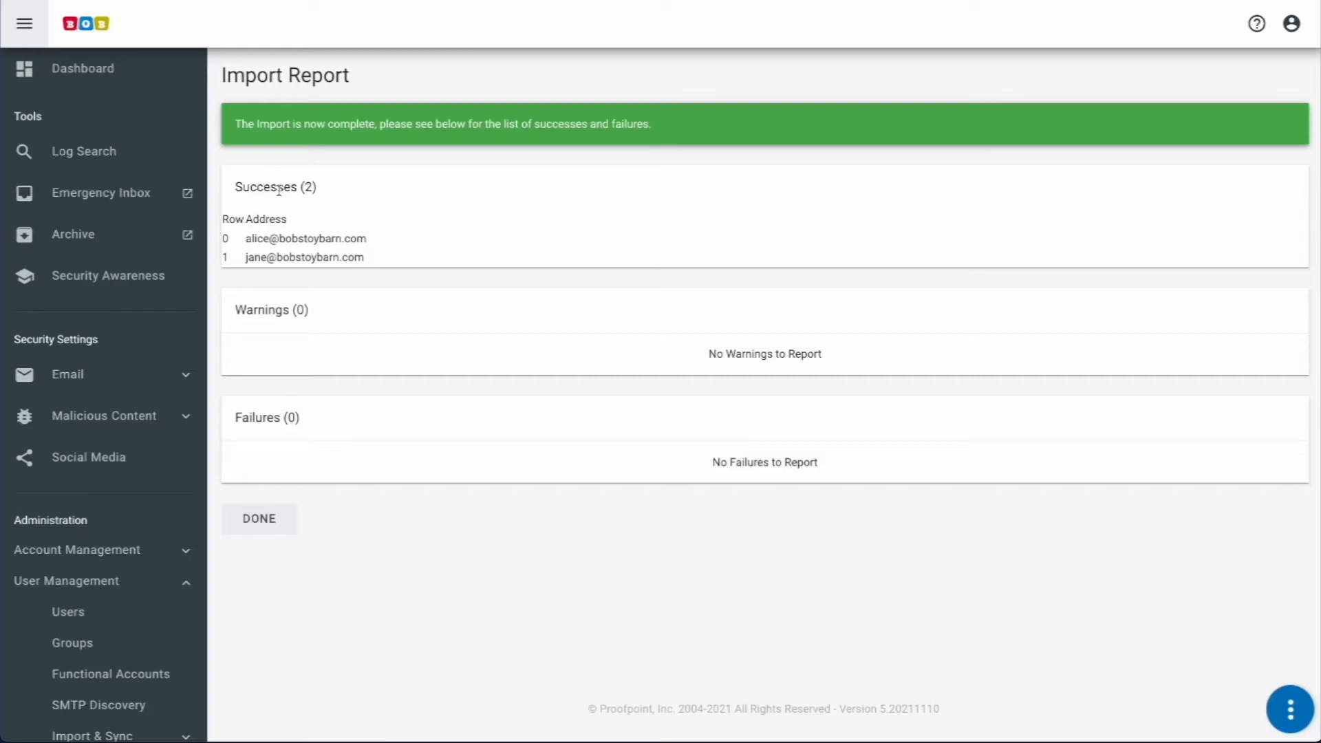
{"action": "left_click", "coordinate": [264, 522]}
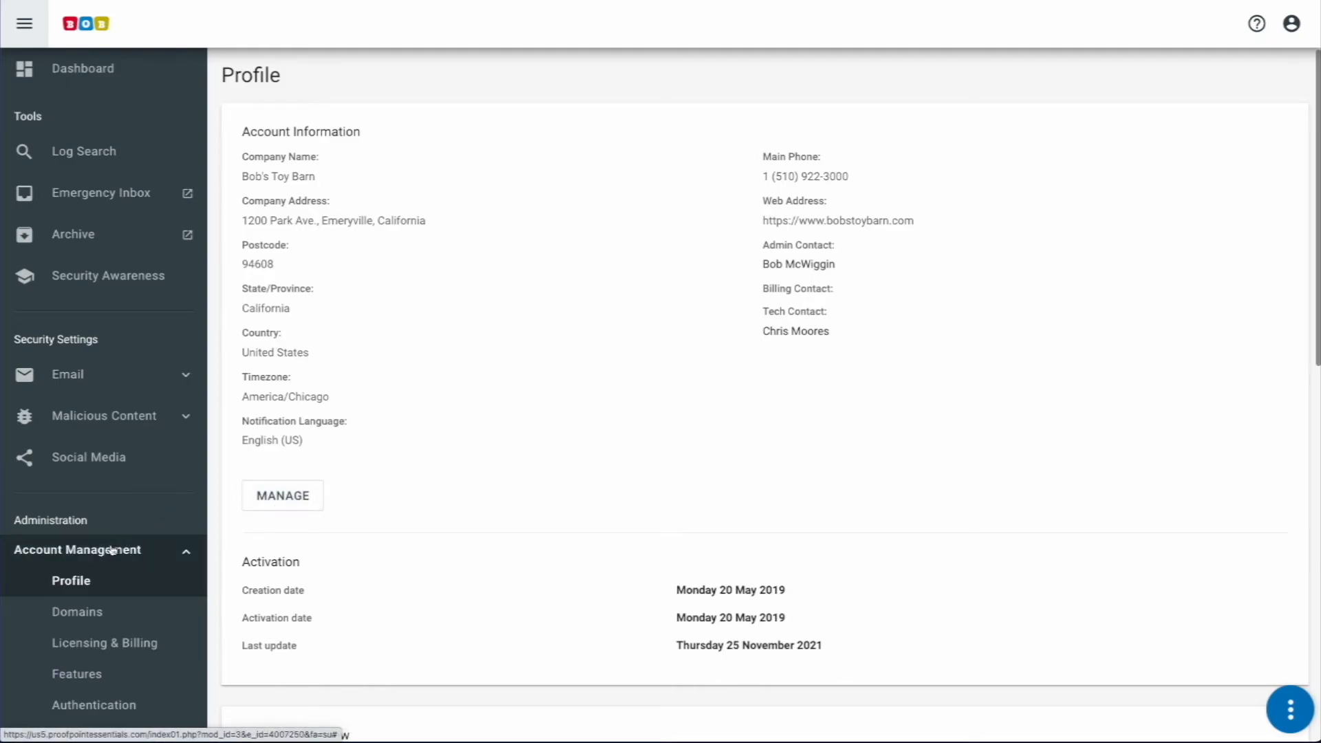
Step: Set the SMTP Discovery default new user role to End User and save the settings
{"action": "left_click", "coordinate": [101, 681]}
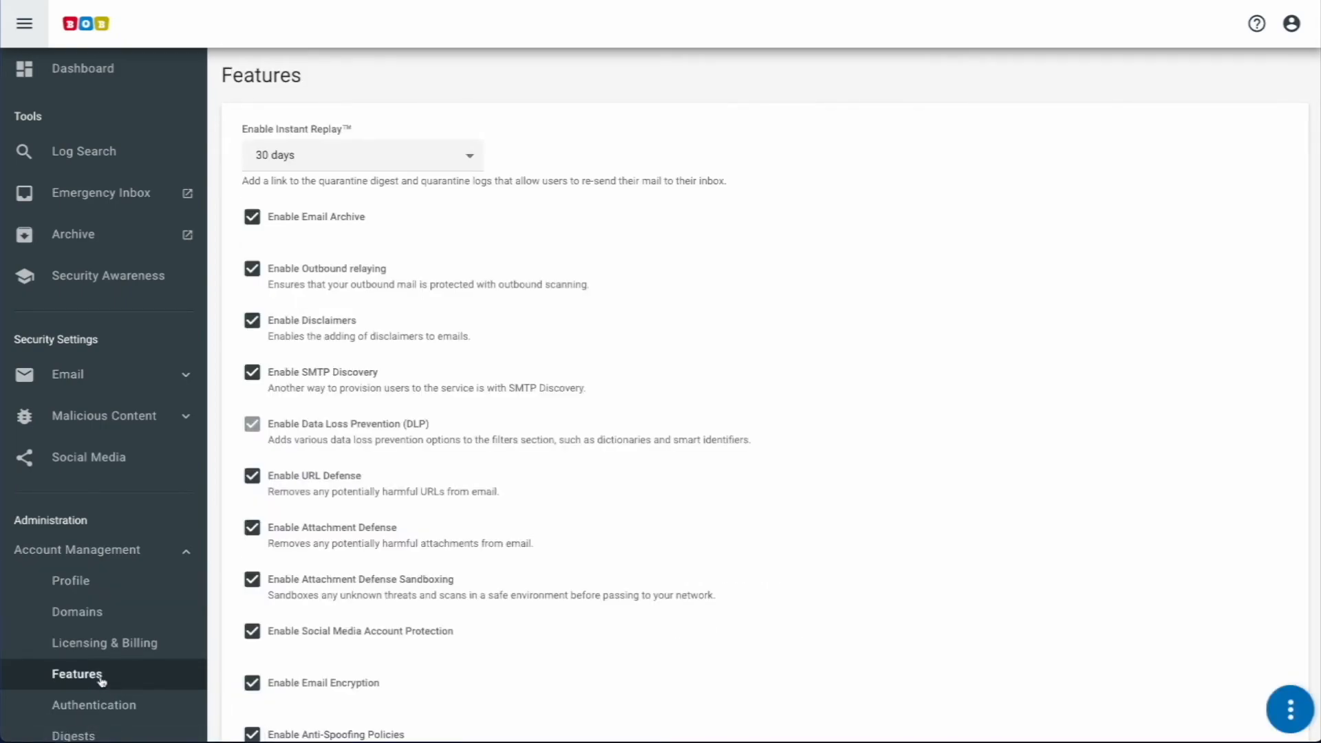
{"action": "left_click_drag", "start_coordinate": [381, 373], "coordinate": [268, 374]}
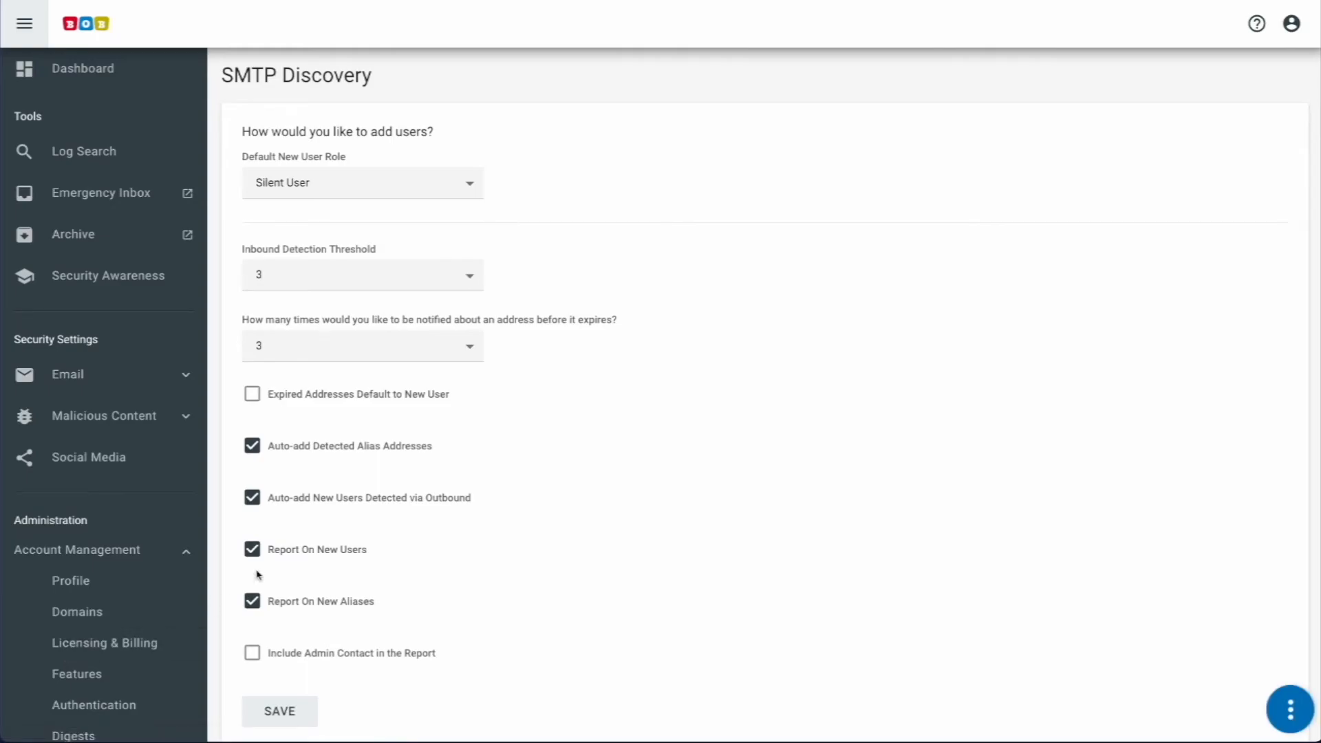
{"action": "left_click", "coordinate": [338, 183]}
{"action": "left_click", "coordinate": [329, 166]}
{"action": "scroll", "coordinate": [327, 371], "scroll_direction": "down", "scroll_amount": 1}
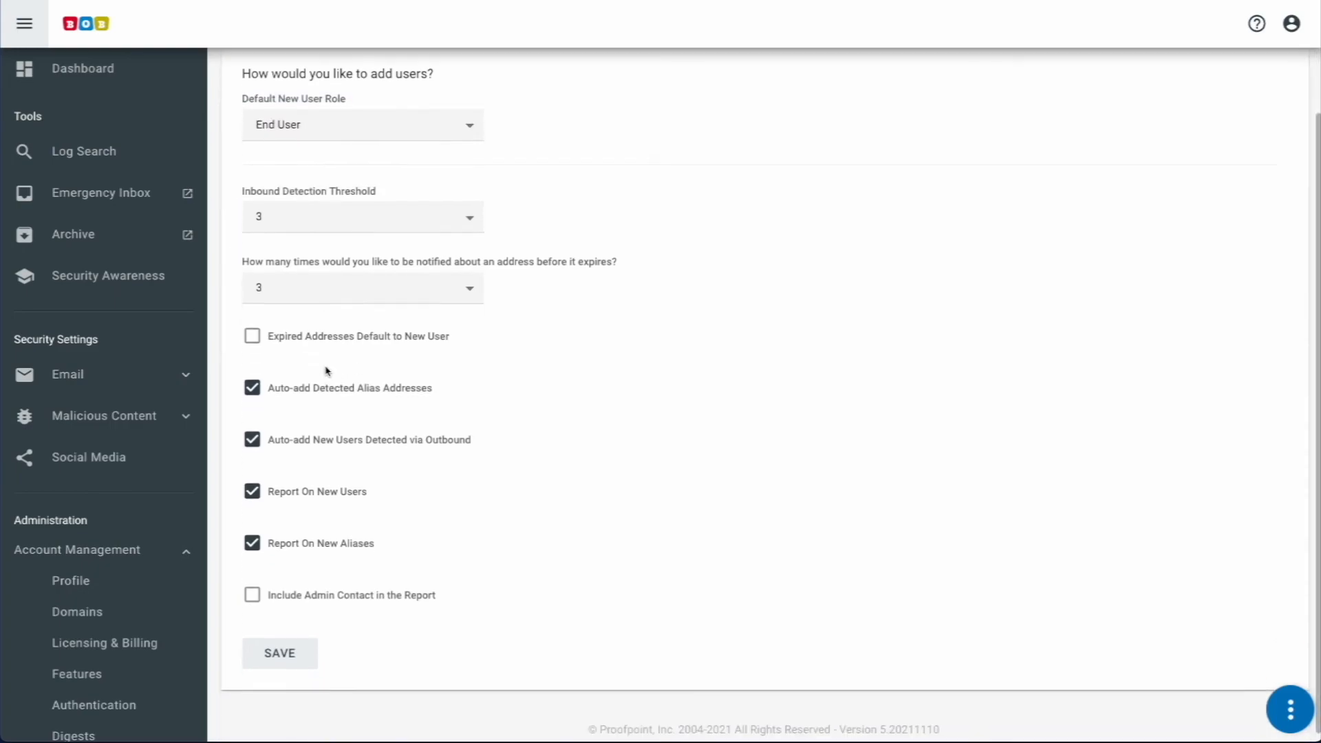
{"action": "left_click", "coordinate": [279, 646]}
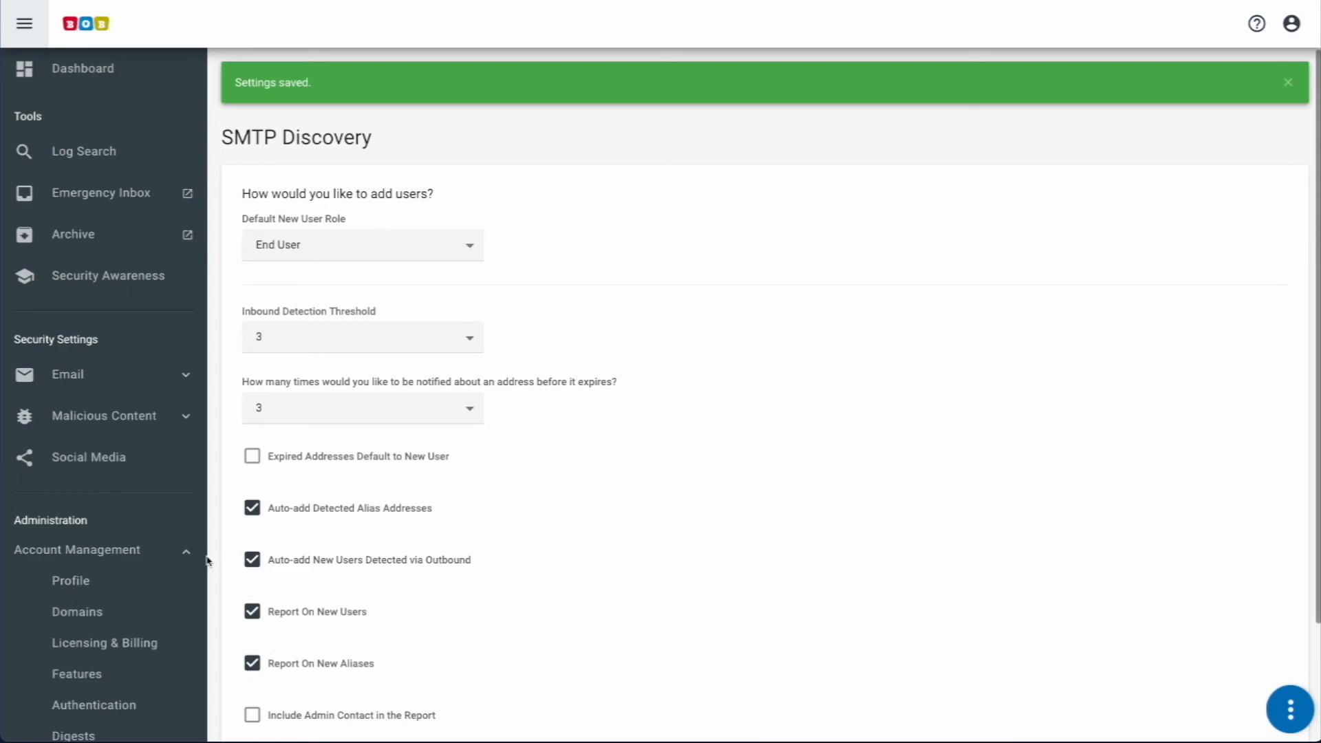
Step: Collapse the Account Management menu and expand User Management
{"action": "left_click", "coordinate": [123, 553]}
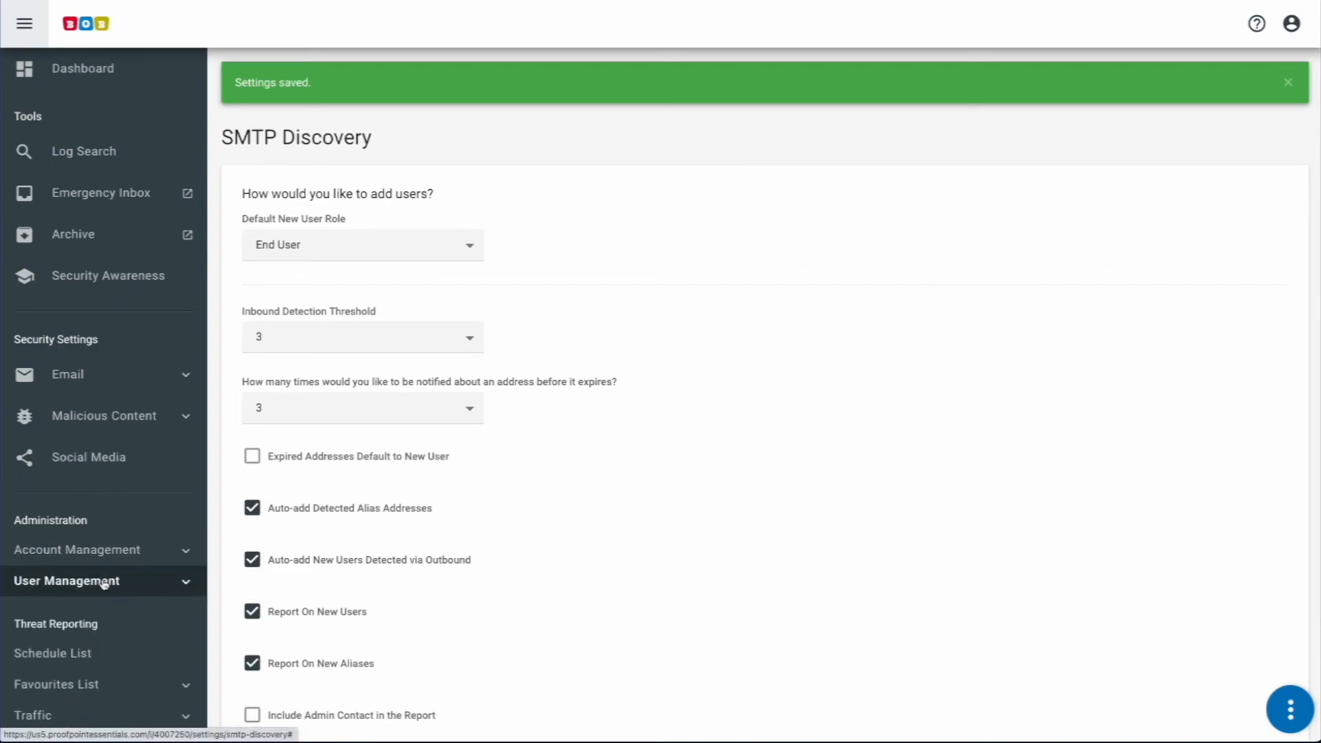
{"action": "left_click", "coordinate": [104, 581]}
{"action": "scroll", "coordinate": [103, 581], "scroll_direction": "down", "scroll_amount": 2}
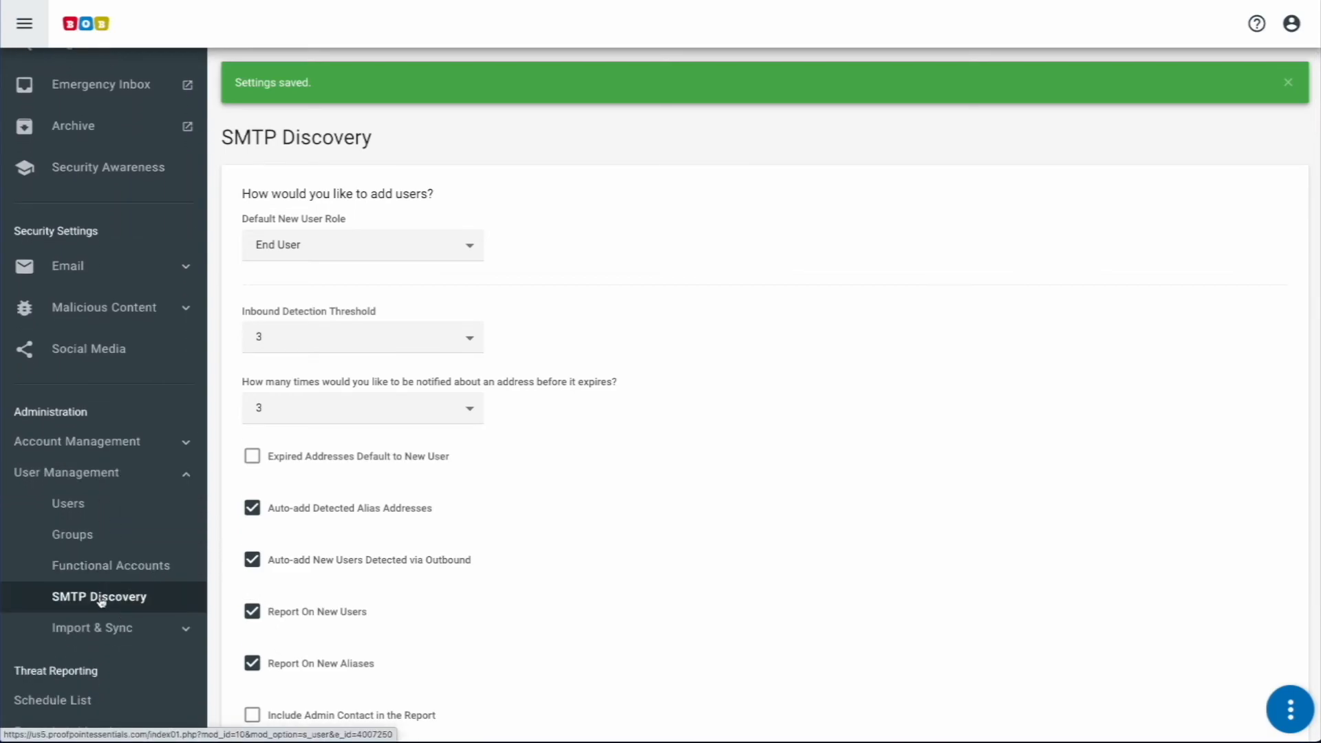
Step: Check the SMTP Discovery Marked Invalid and Discovered lists, both currently empty
{"action": "left_click", "coordinate": [100, 597]}
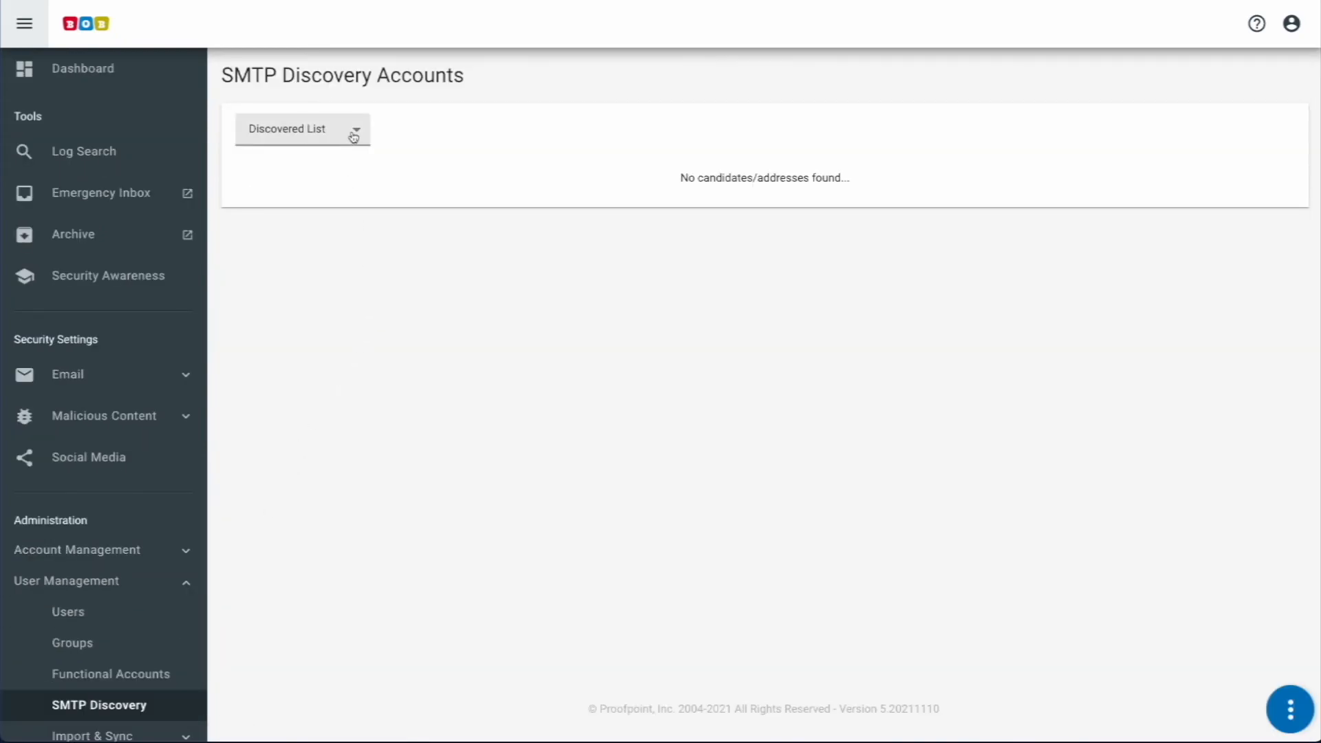
{"action": "left_click", "coordinate": [354, 135]}
{"action": "left_click", "coordinate": [352, 146]}
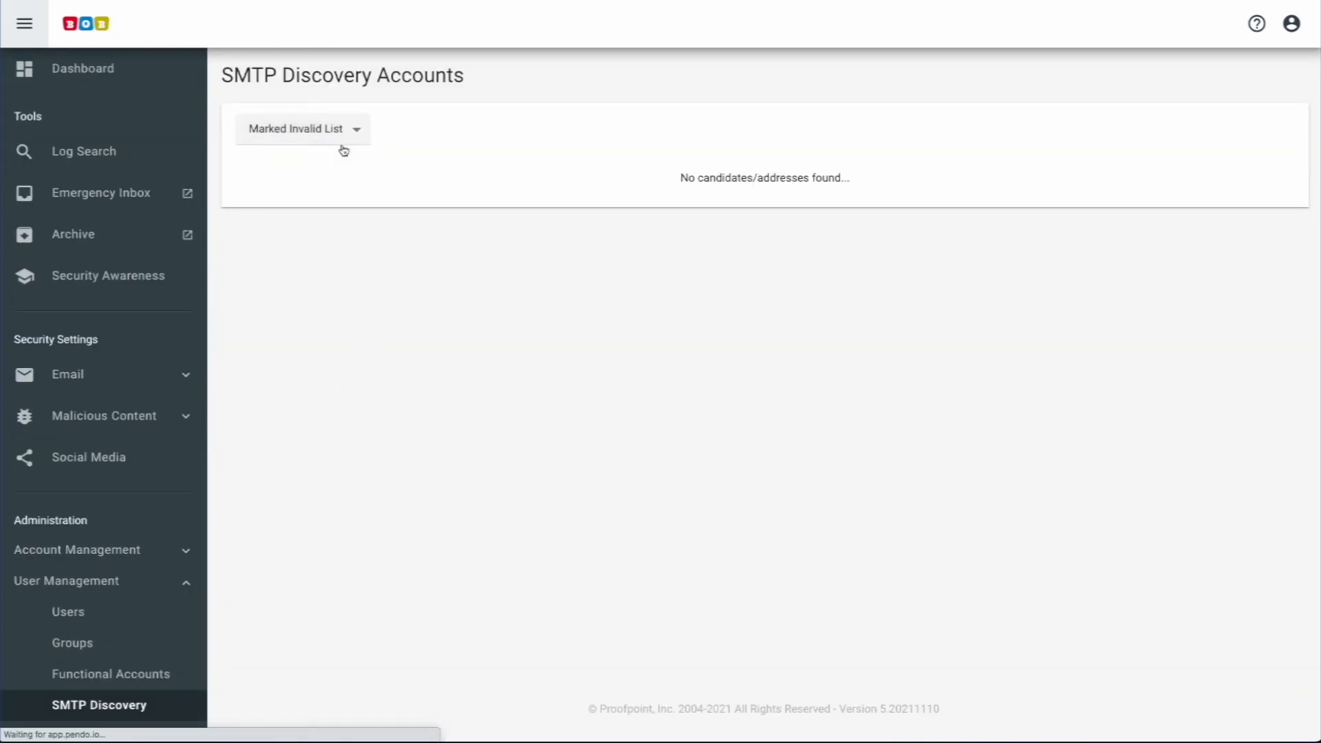
{"action": "left_click", "coordinate": [352, 142]}
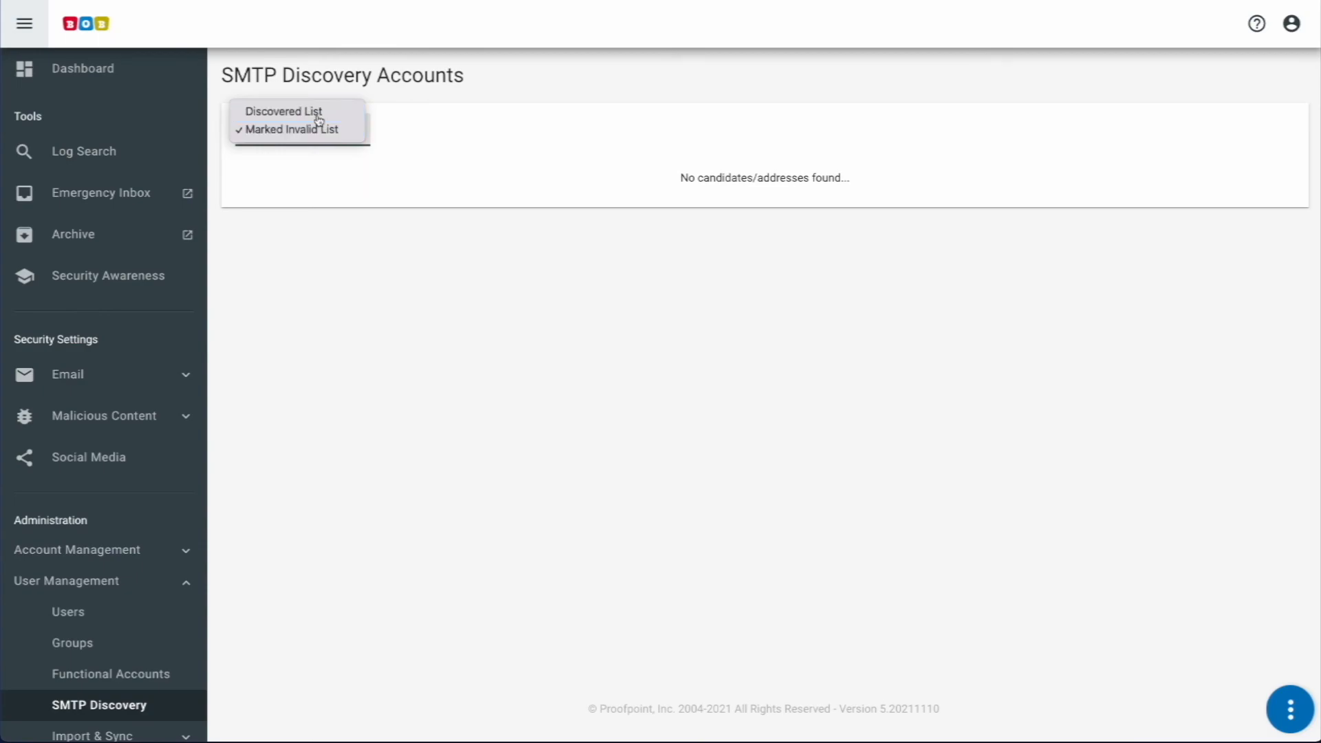
{"action": "left_click", "coordinate": [318, 114]}
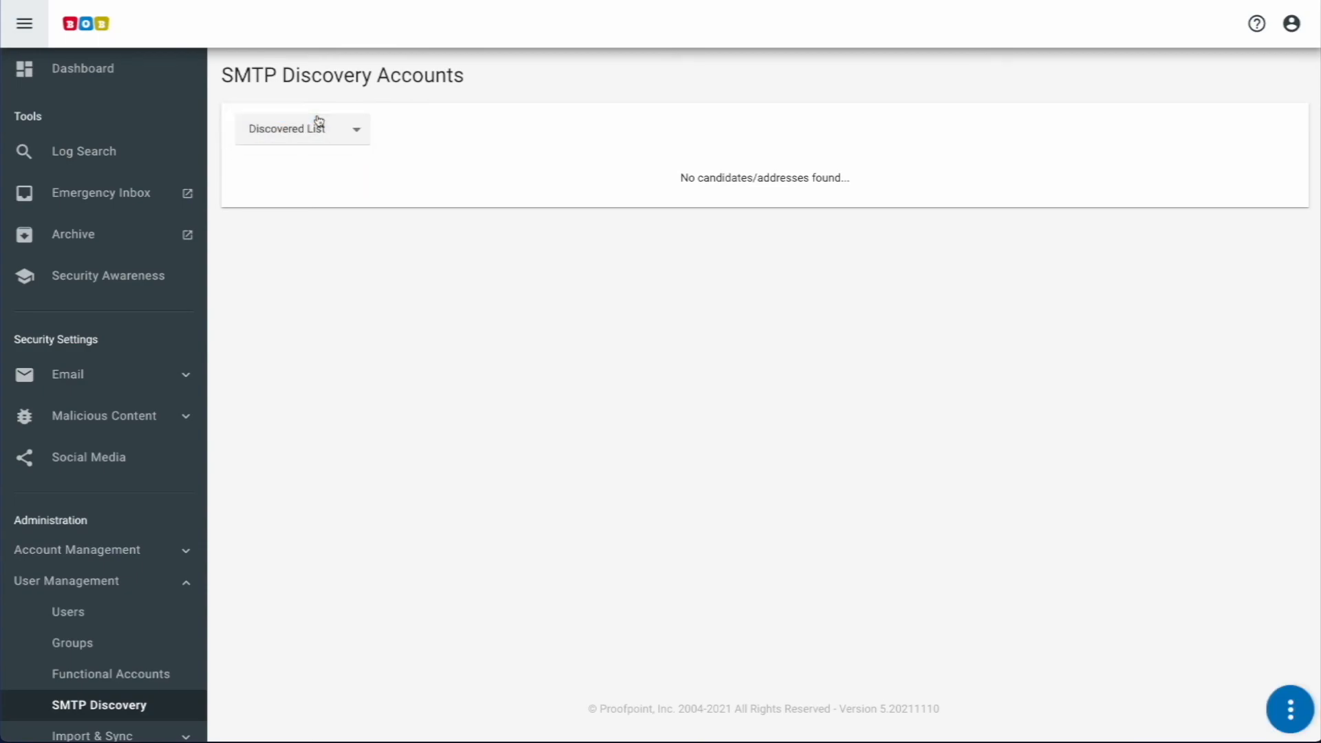